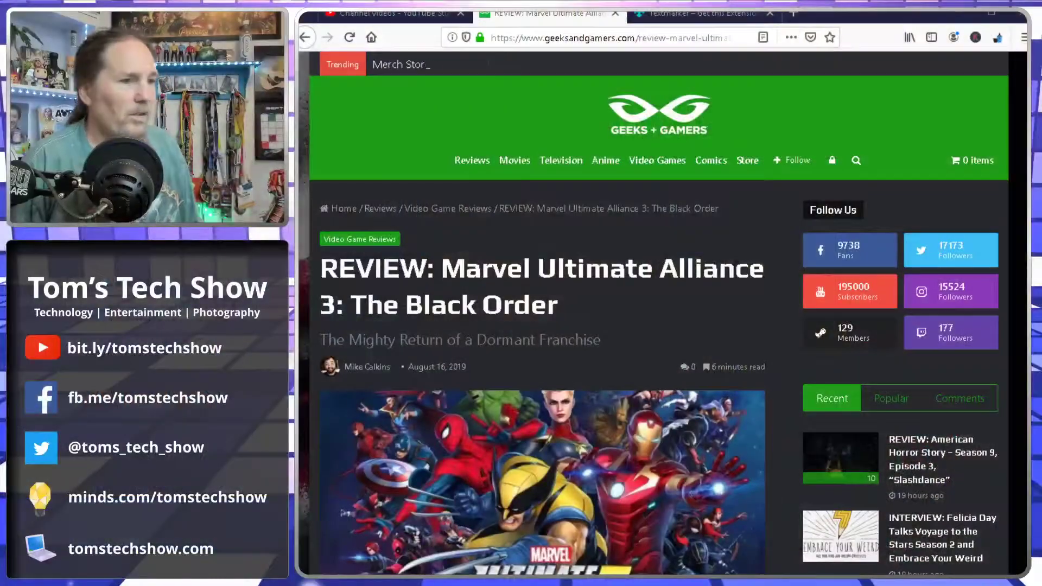
{"action": "scroll", "coordinate": [537, 325], "scroll_direction": "down", "scroll_amount": 5}
{"action": "scroll", "coordinate": [538, 326], "scroll_direction": "down", "scroll_amount": 3}
{"action": "scroll", "coordinate": [538, 326], "scroll_direction": "down", "scroll_amount": 3}
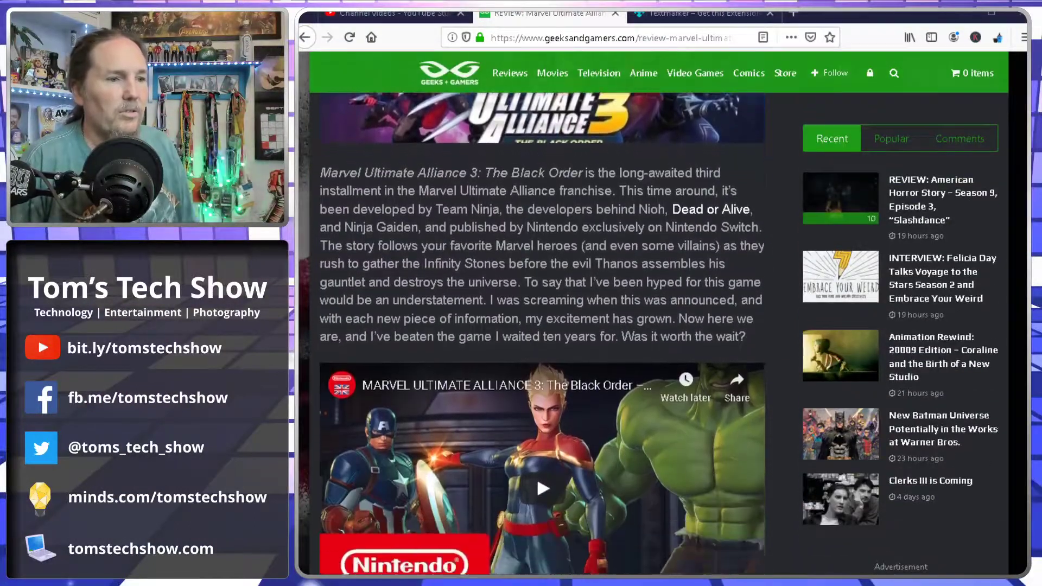
{"action": "scroll", "coordinate": [537, 326], "scroll_direction": "down", "scroll_amount": 2}
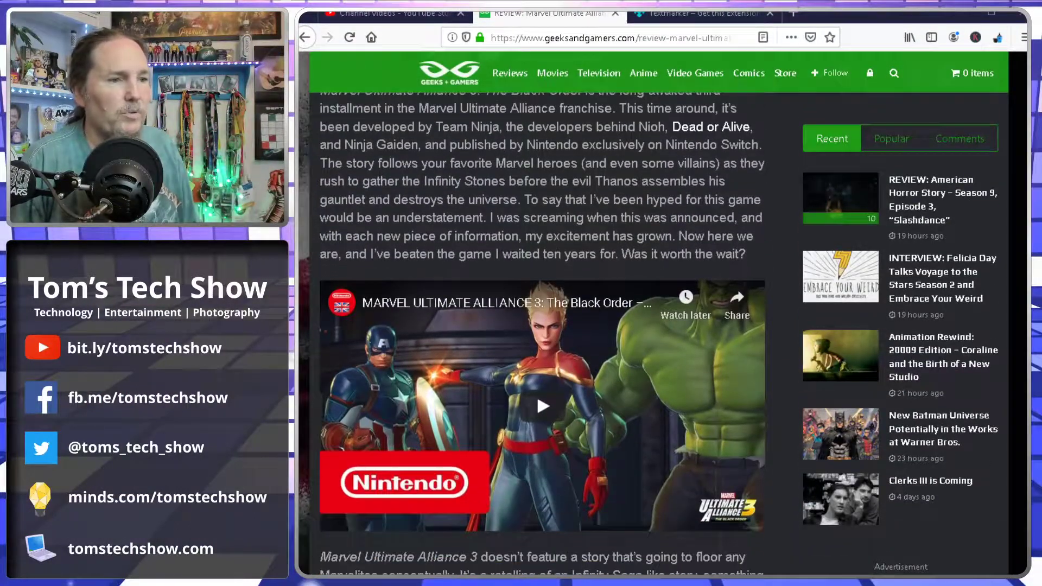
{"action": "scroll", "coordinate": [538, 326], "scroll_direction": "down", "scroll_amount": 3}
{"action": "scroll", "coordinate": [538, 326], "scroll_direction": "down", "scroll_amount": 3}
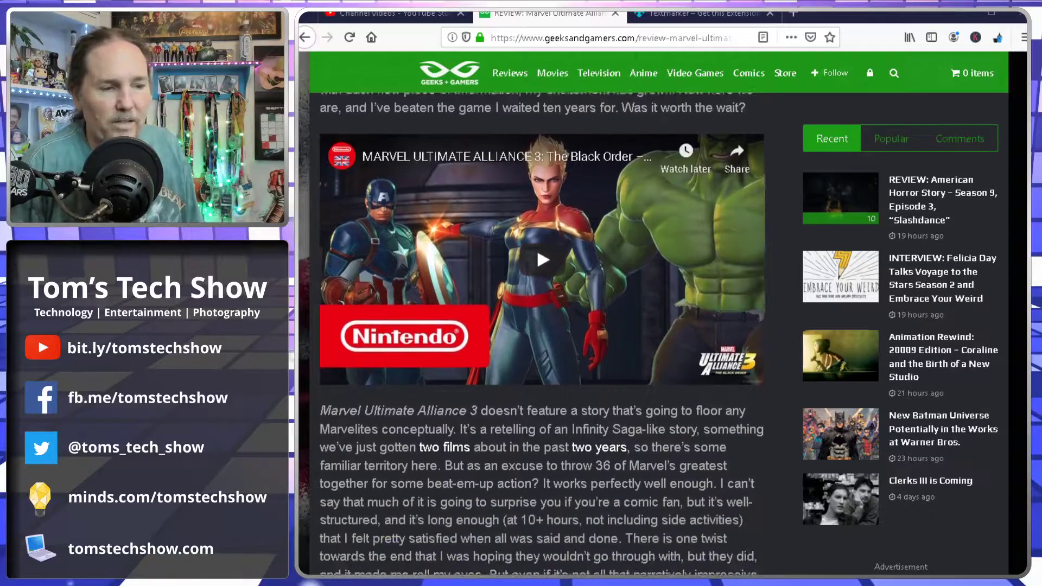
{"action": "scroll", "coordinate": [538, 325], "scroll_direction": "down", "scroll_amount": 2}
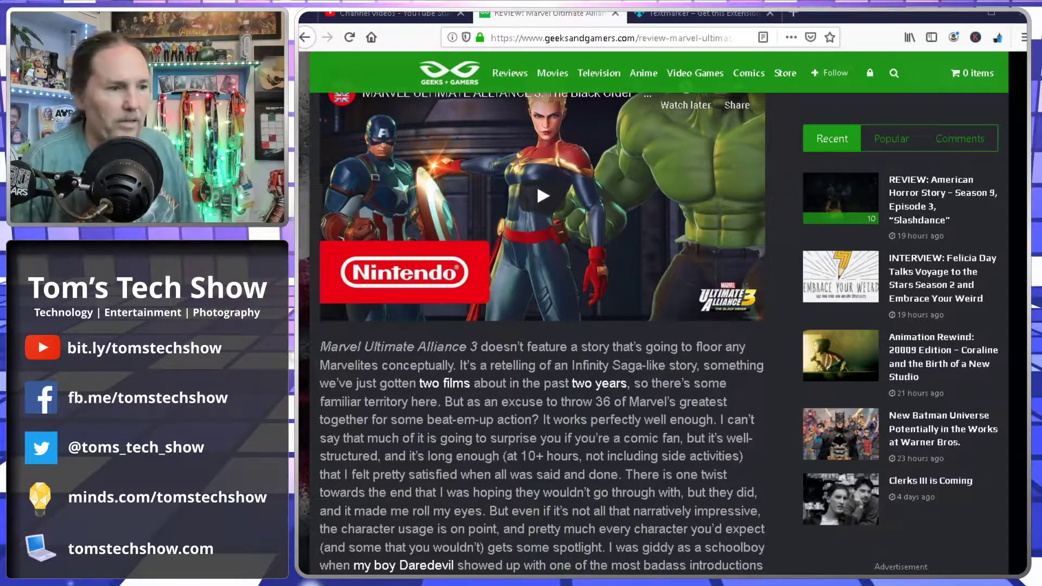
Step: Mark 'It works perfectly well enough' green, the Guardians of the Galaxy words blue, and Elektra's weak dialogue yellow
{"action": "left_click_drag", "start_coordinate": [543, 420], "coordinate": [702, 421]}
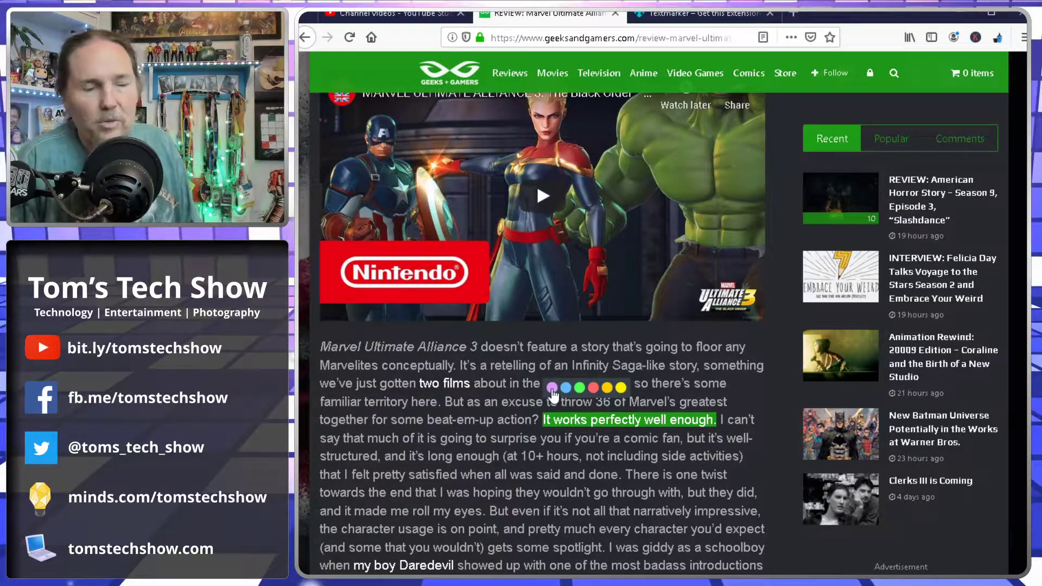
{"action": "left_click", "coordinate": [585, 390]}
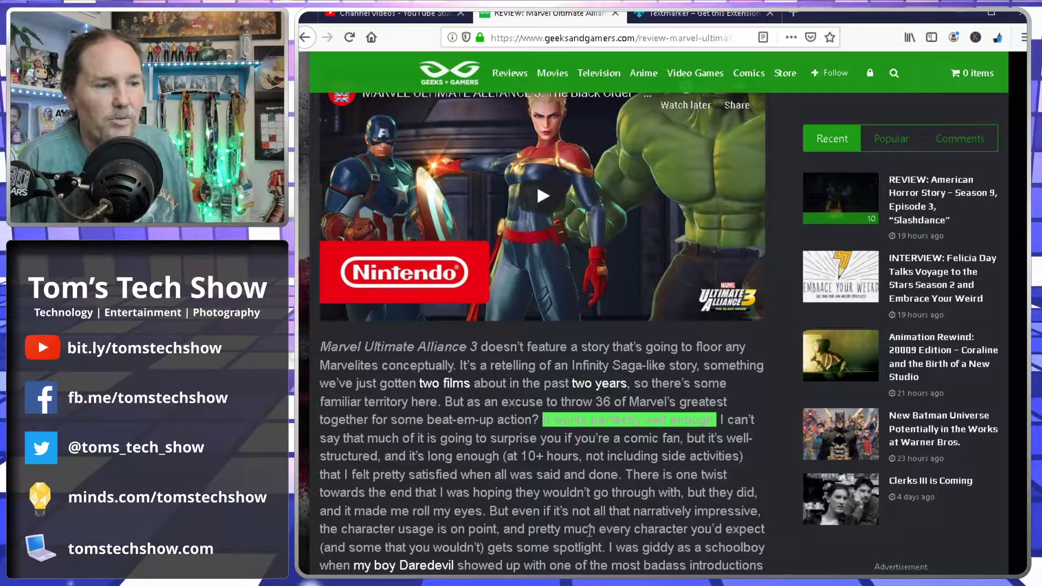
{"action": "scroll", "coordinate": [590, 530], "scroll_direction": "down", "scroll_amount": 1}
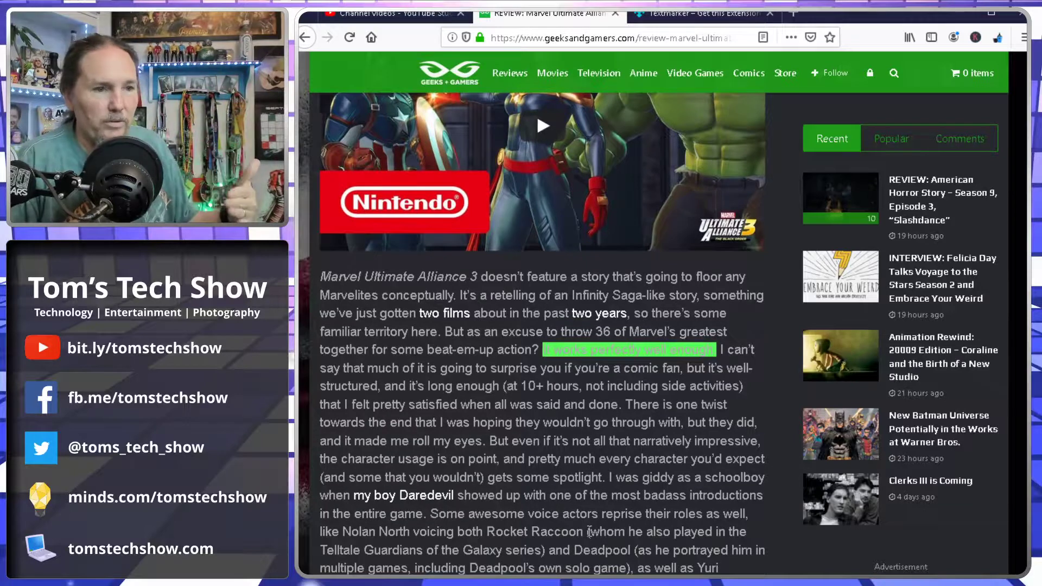
{"action": "scroll", "coordinate": [590, 529], "scroll_direction": "up", "scroll_amount": 3}
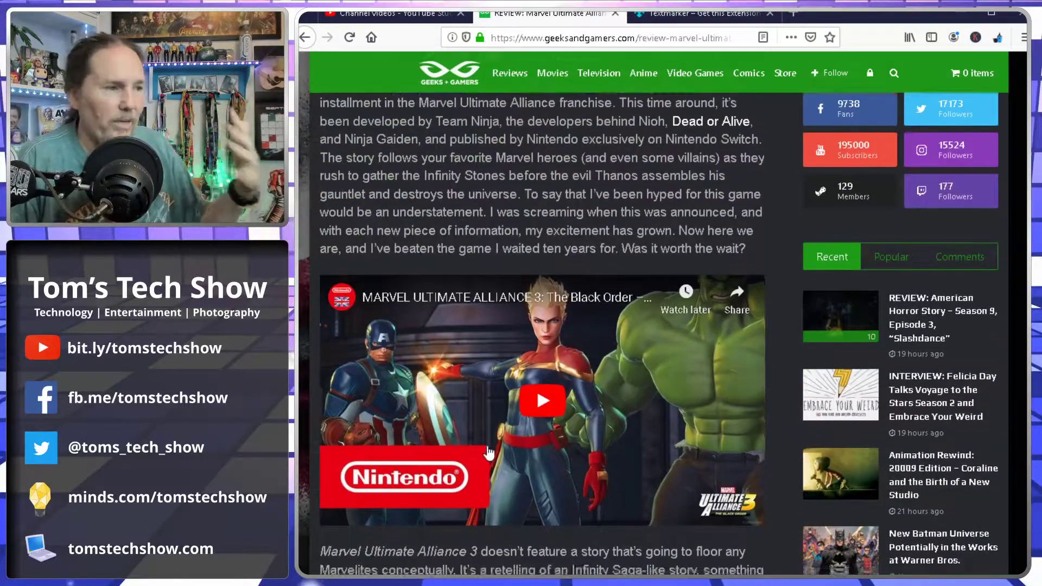
{"action": "scroll", "coordinate": [490, 452], "scroll_direction": "down", "scroll_amount": 2}
{"action": "scroll", "coordinate": [488, 452], "scroll_direction": "down", "scroll_amount": 3}
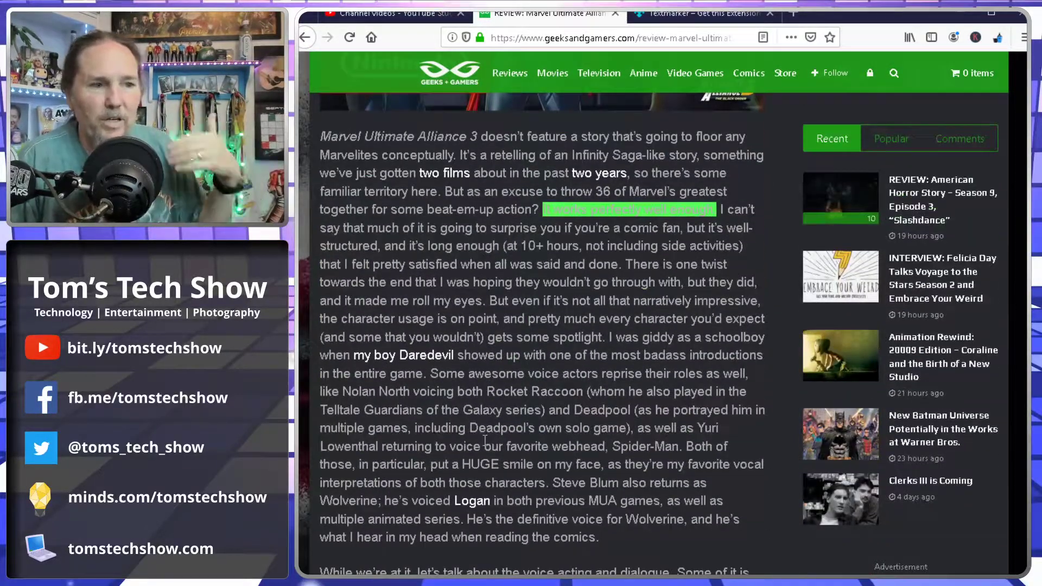
{"action": "left_click_drag", "start_coordinate": [350, 410], "coordinate": [452, 411]}
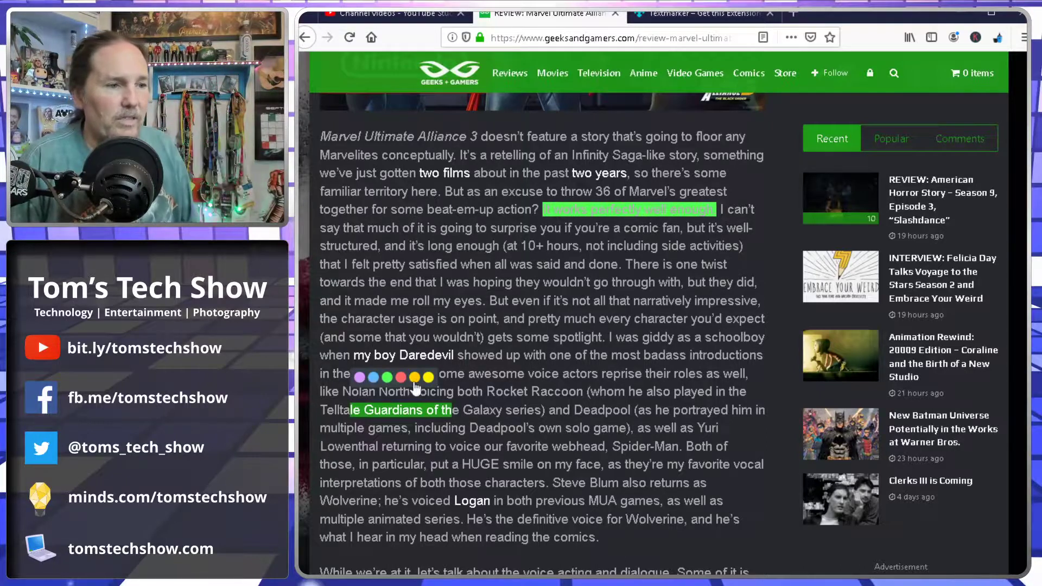
{"action": "left_click", "coordinate": [374, 377]}
{"action": "scroll", "coordinate": [488, 367], "scroll_direction": "down", "scroll_amount": 5}
{"action": "left_click_drag", "start_coordinate": [443, 277], "coordinate": [511, 313]}
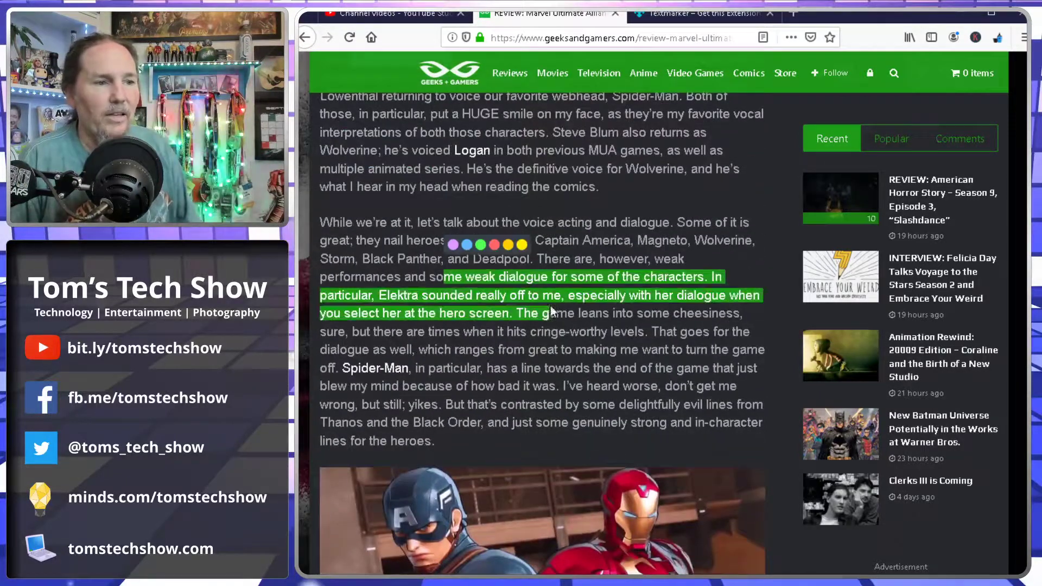
{"action": "left_click", "coordinate": [522, 245]}
{"action": "scroll", "coordinate": [574, 376], "scroll_direction": "up", "scroll_amount": 2}
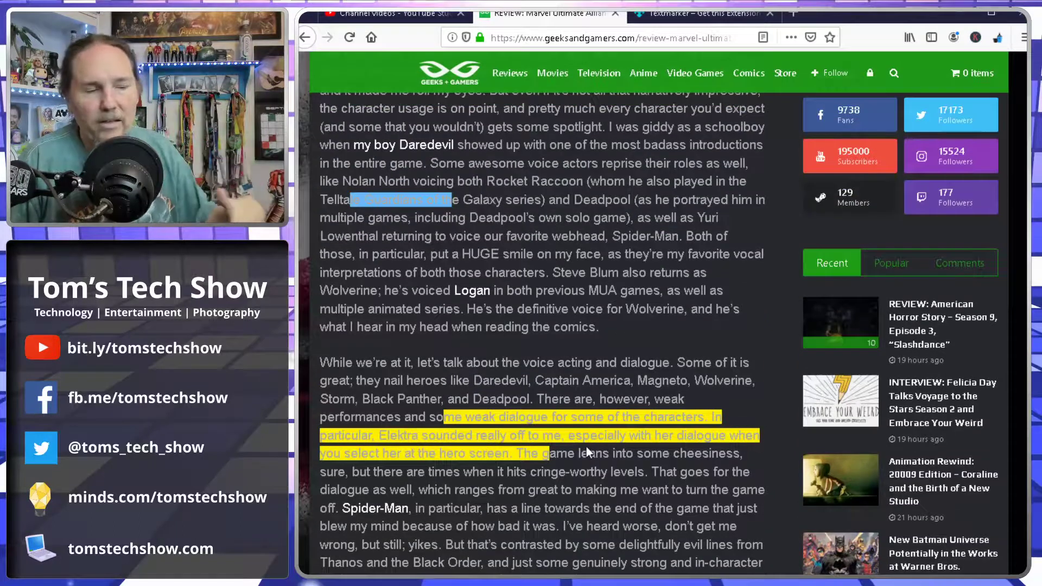
{"action": "scroll", "coordinate": [587, 447], "scroll_direction": "up", "scroll_amount": 5}
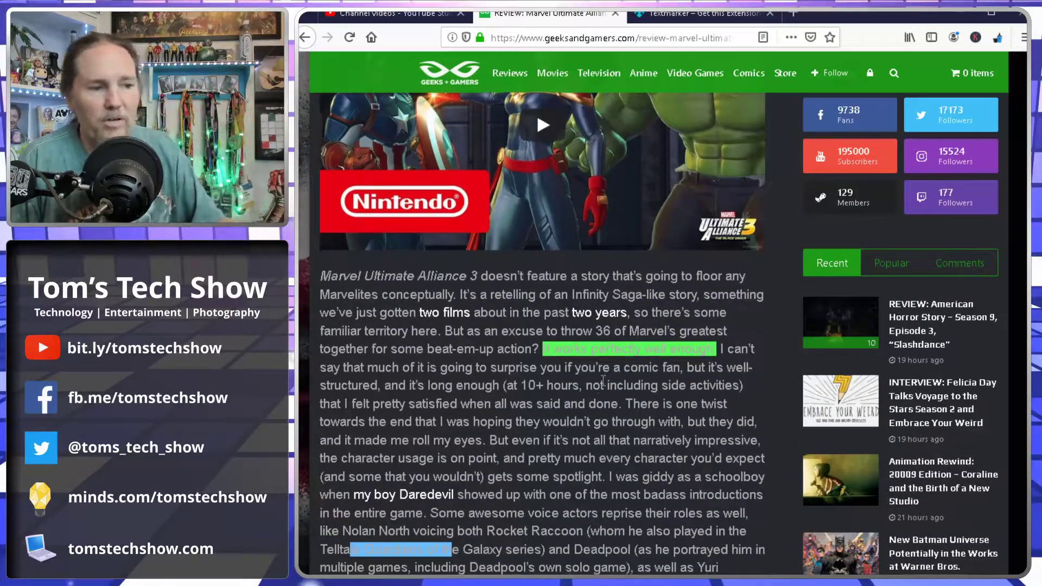
{"action": "scroll", "coordinate": [489, 366], "scroll_direction": "down", "scroll_amount": 3}
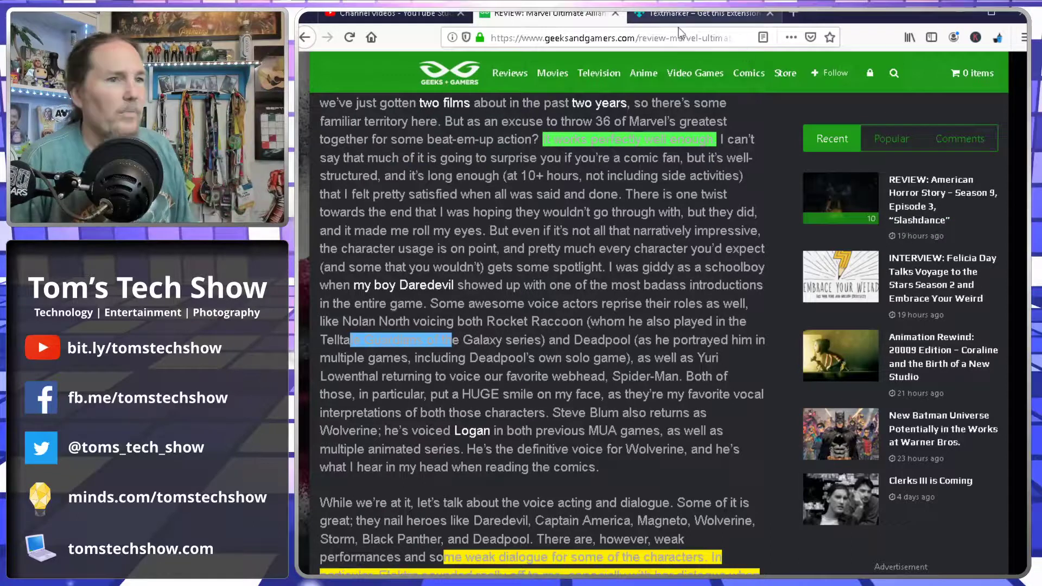
Step: On the Textmarker add-on page, enlarge and then close the first two screenshots
{"action": "left_click", "coordinate": [687, 15]}
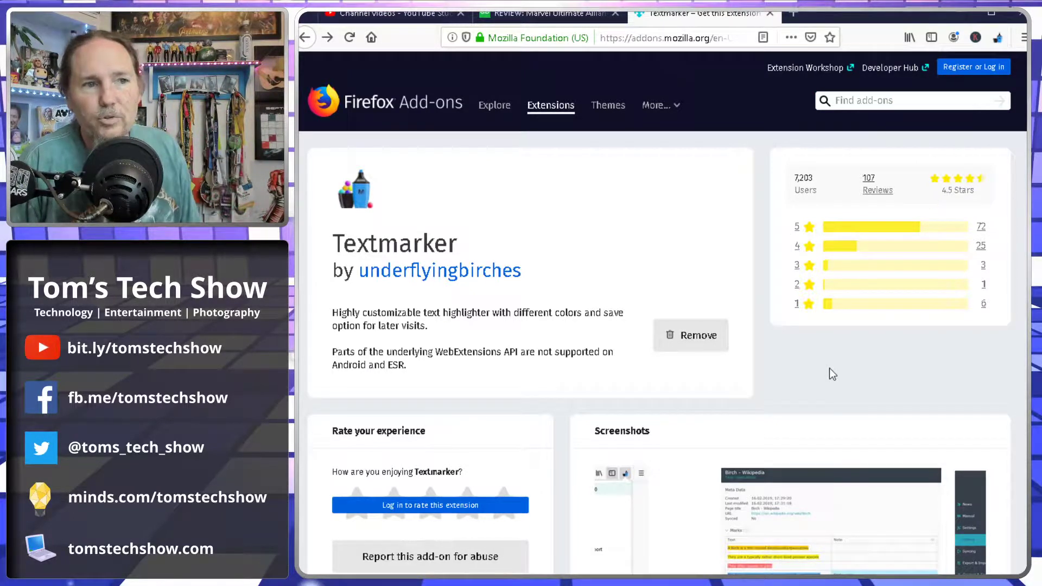
{"action": "scroll", "coordinate": [644, 368], "scroll_direction": "down", "scroll_amount": 3}
{"action": "scroll", "coordinate": [643, 368], "scroll_direction": "down", "scroll_amount": 3}
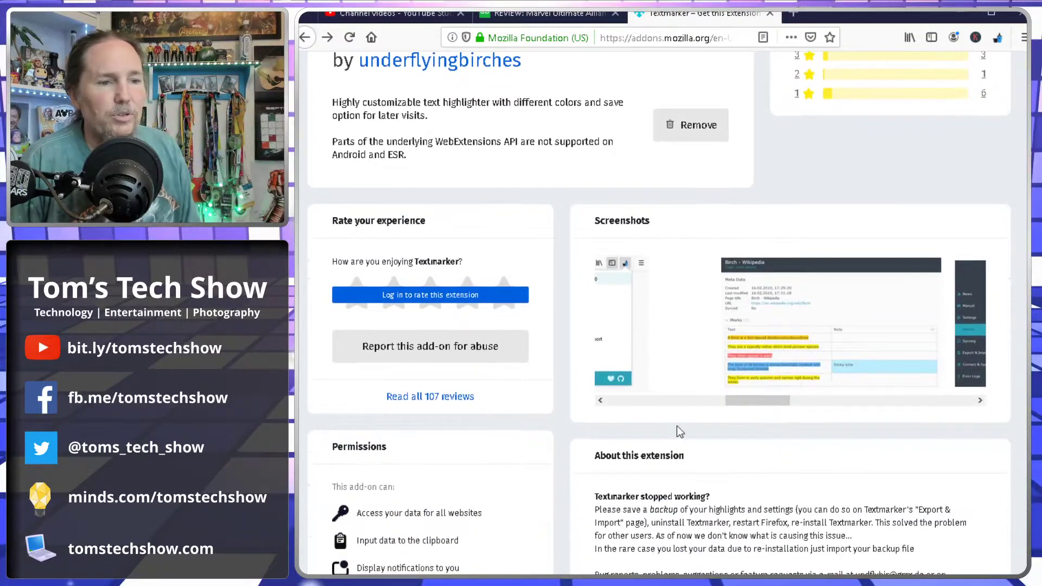
{"action": "left_click_drag", "start_coordinate": [710, 399], "coordinate": [615, 406]}
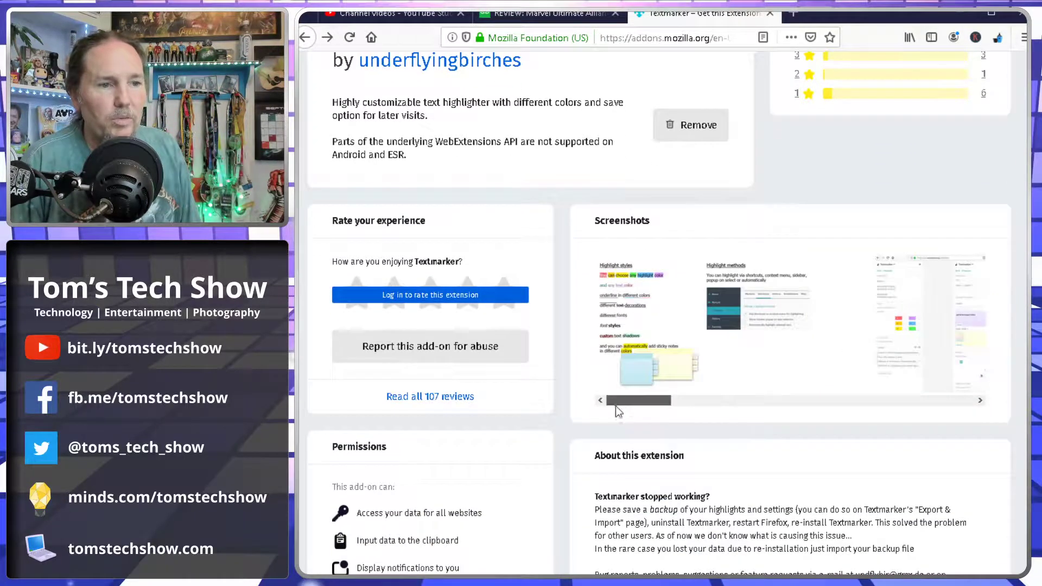
{"action": "left_click", "coordinate": [644, 321]}
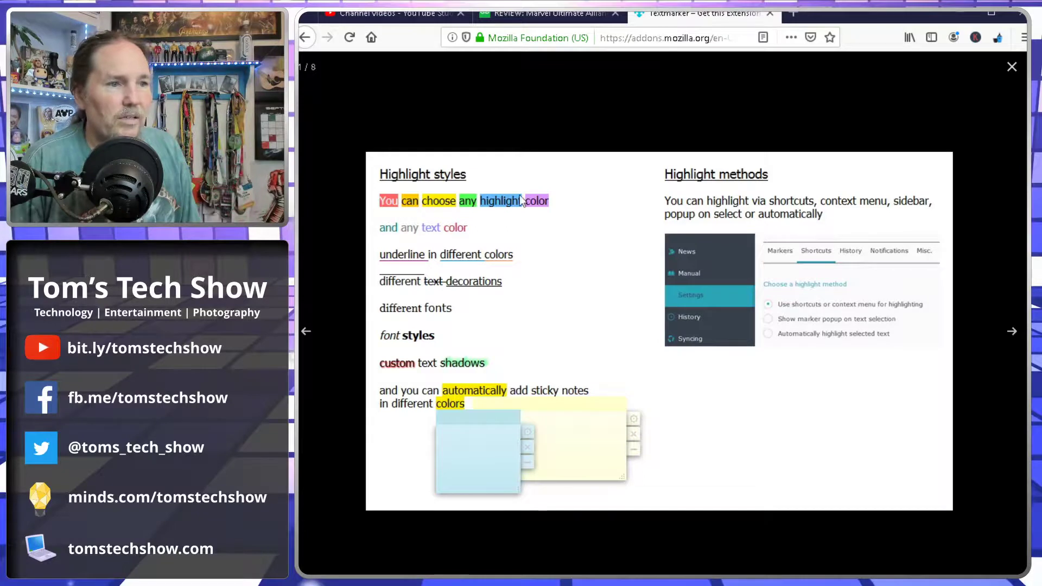
{"action": "left_click", "coordinate": [886, 535]}
{"action": "left_click_drag", "start_coordinate": [636, 405], "coordinate": [693, 404]}
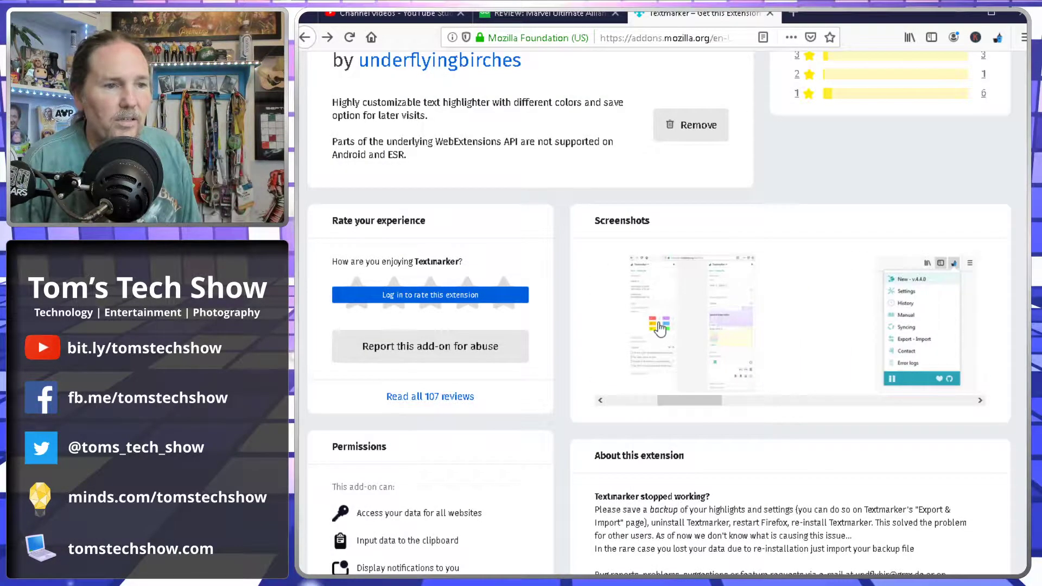
{"action": "left_click", "coordinate": [660, 327]}
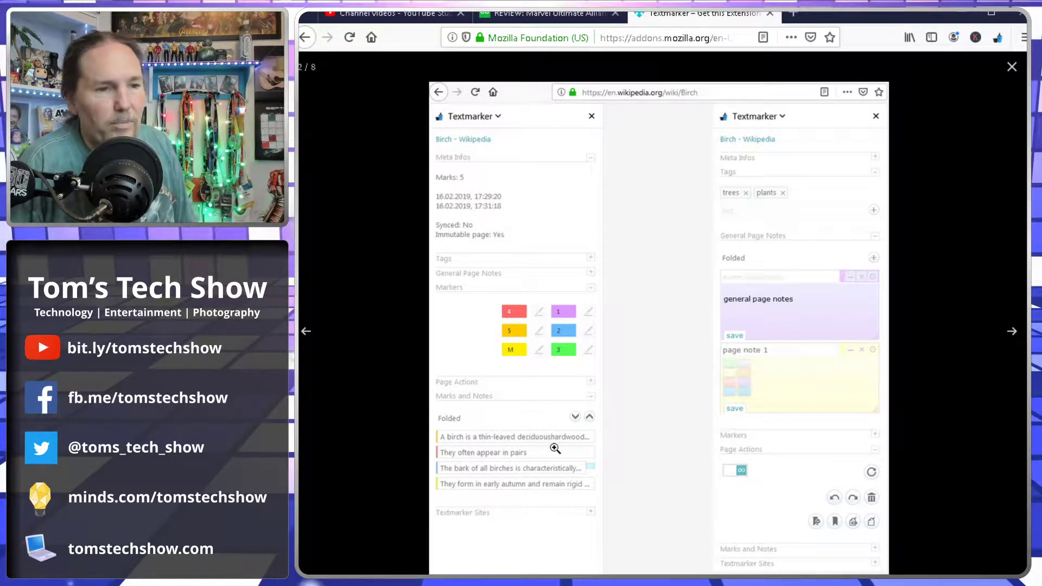
{"action": "left_click", "coordinate": [1012, 67]}
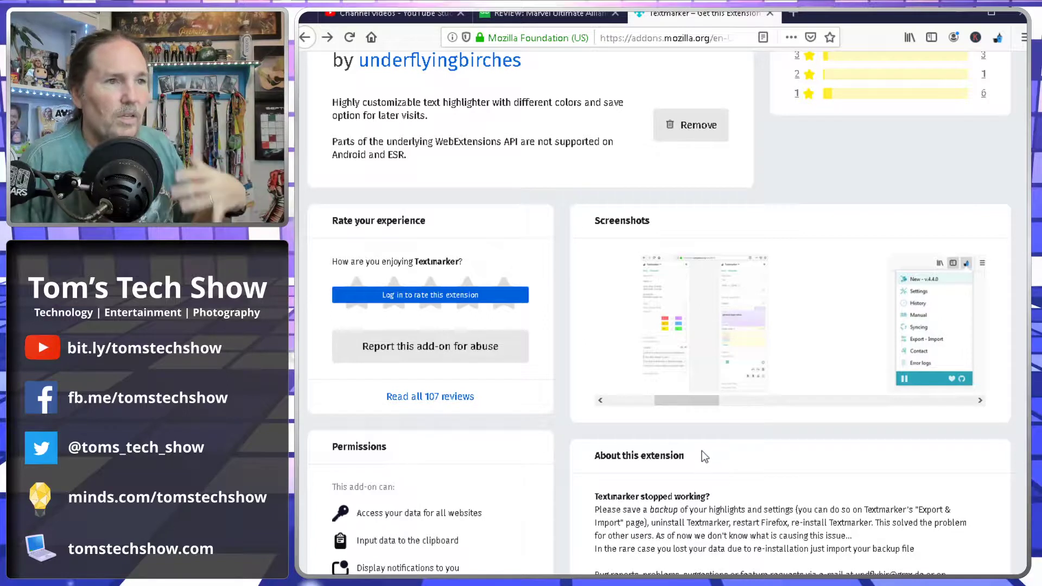
Step: Back in the Marvel Ultimate Alliance review, highlight the stagger-gauge synergy-attack passage in red
{"action": "left_click", "coordinate": [547, 14]}
{"action": "scroll", "coordinate": [570, 333], "scroll_direction": "up", "scroll_amount": 5}
{"action": "scroll", "coordinate": [569, 333], "scroll_direction": "down", "scroll_amount": 5}
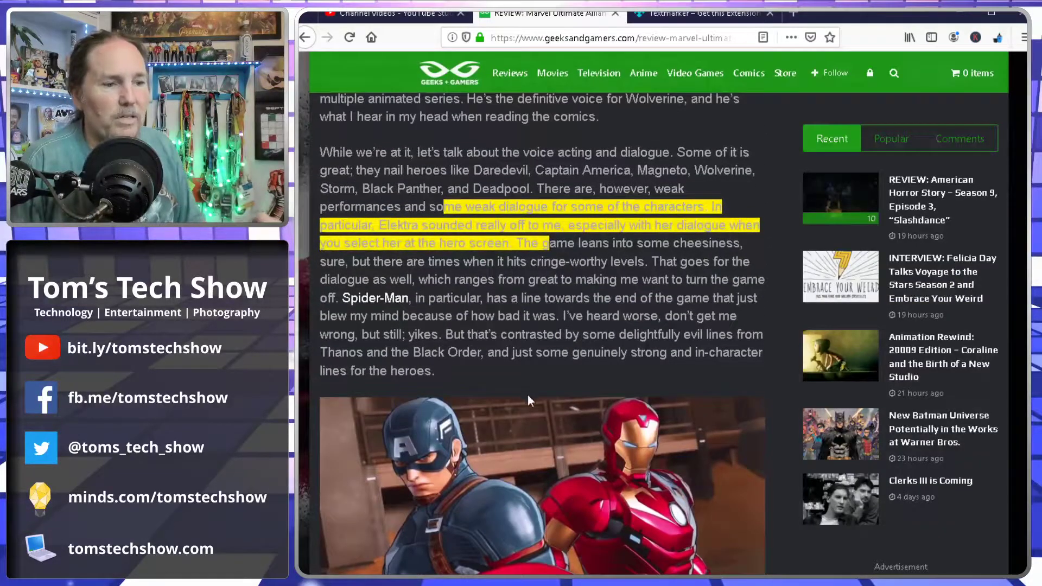
{"action": "scroll", "coordinate": [529, 400], "scroll_direction": "down", "scroll_amount": 6}
{"action": "scroll", "coordinate": [531, 407], "scroll_direction": "down", "scroll_amount": 2}
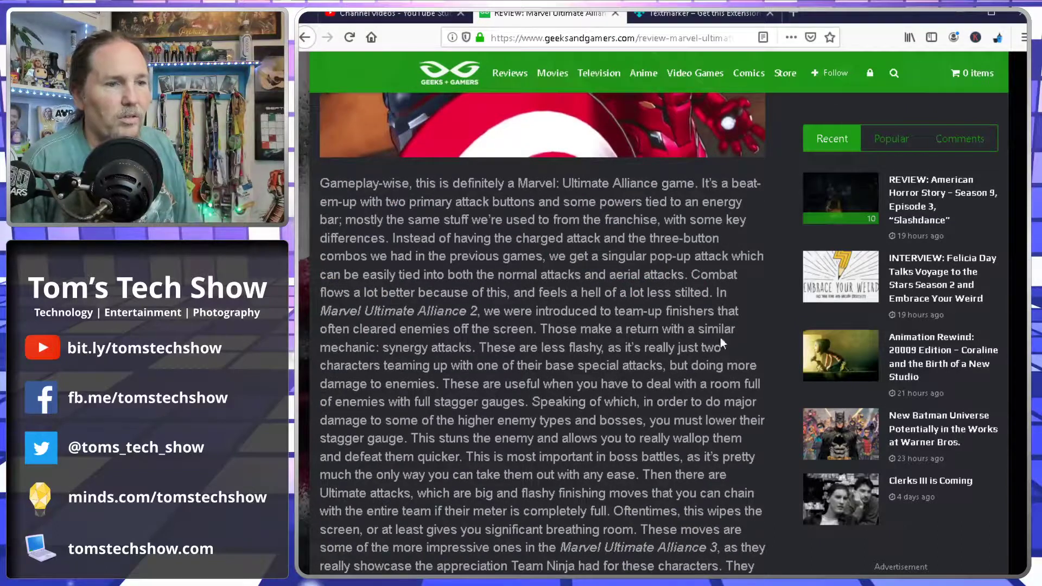
{"action": "left_click_drag", "start_coordinate": [392, 383], "coordinate": [586, 440]}
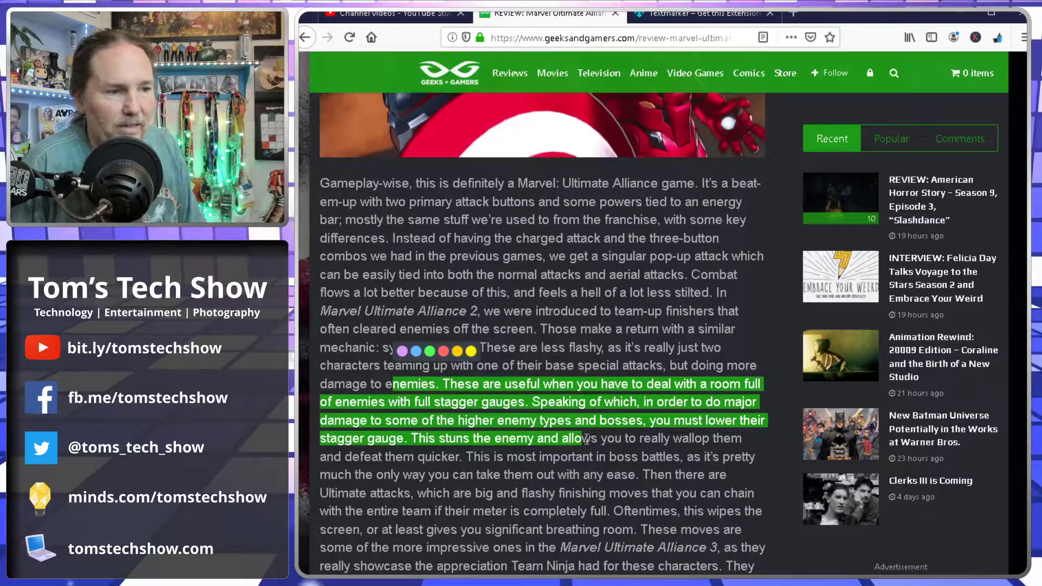
{"action": "left_click", "coordinate": [443, 352]}
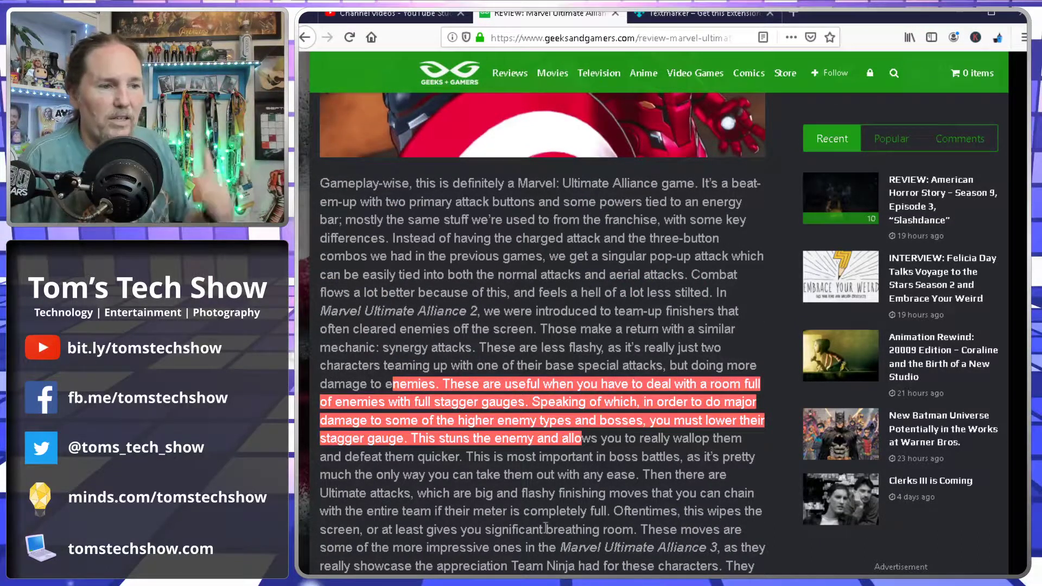
{"action": "scroll", "coordinate": [530, 407], "scroll_direction": "down", "scroll_amount": 3}
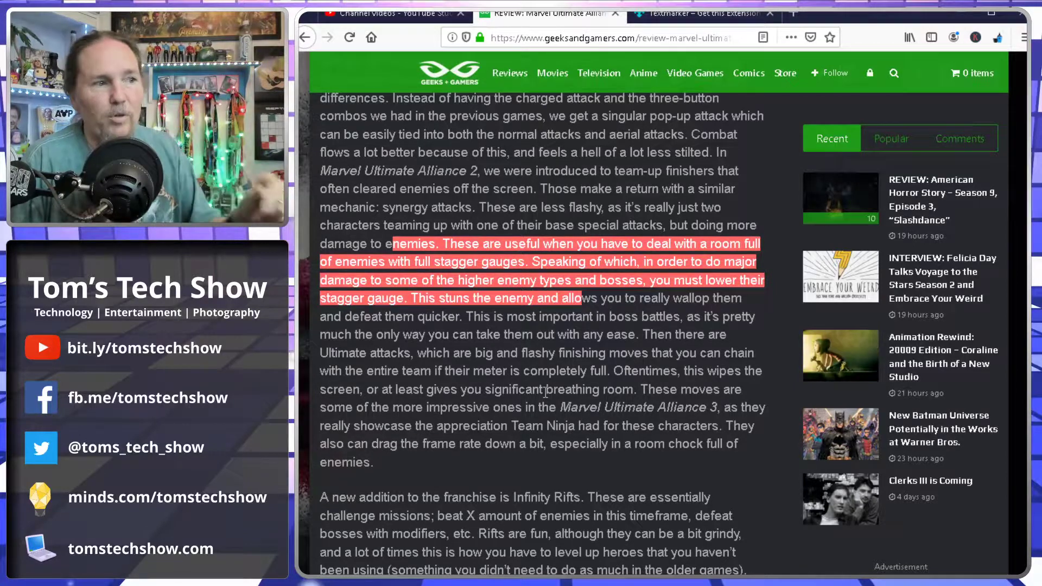
{"action": "scroll", "coordinate": [539, 472], "scroll_direction": "down", "scroll_amount": 3}
{"action": "scroll", "coordinate": [540, 472], "scroll_direction": "down", "scroll_amount": 3}
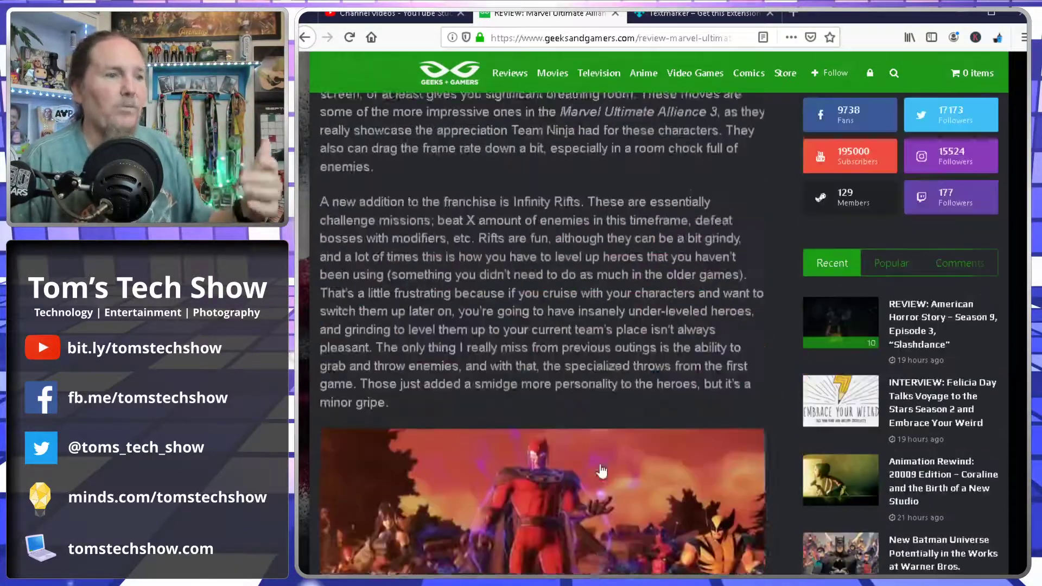
{"action": "scroll", "coordinate": [539, 473], "scroll_direction": "up", "scroll_amount": 4}
{"action": "scroll", "coordinate": [603, 464], "scroll_direction": "up", "scroll_amount": 2}
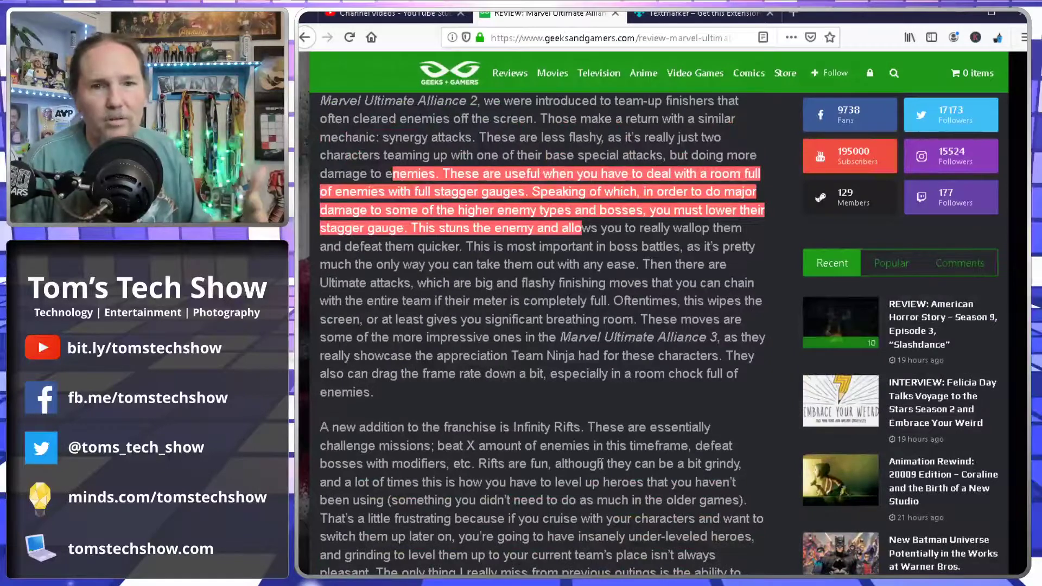
{"action": "scroll", "coordinate": [603, 465], "scroll_direction": "up", "scroll_amount": 3}
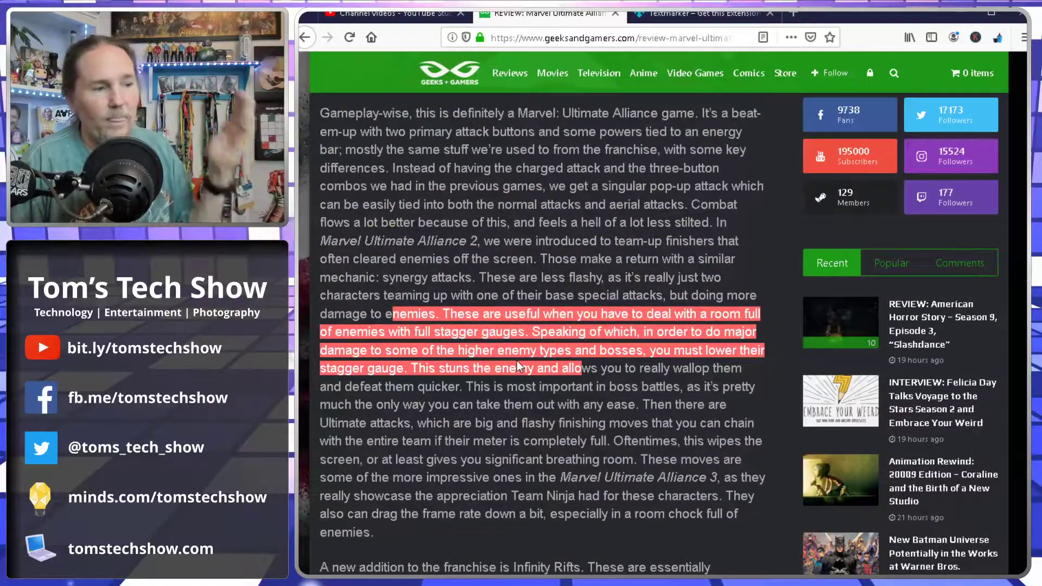
{"action": "left_click", "coordinate": [707, 13]}
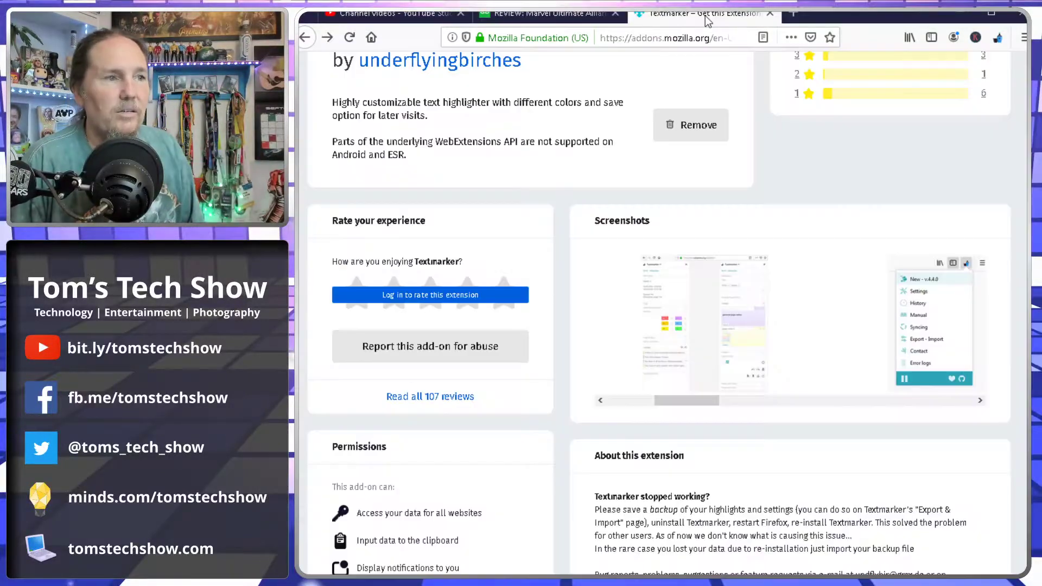
{"action": "scroll", "coordinate": [620, 289], "scroll_direction": "up", "scroll_amount": 5}
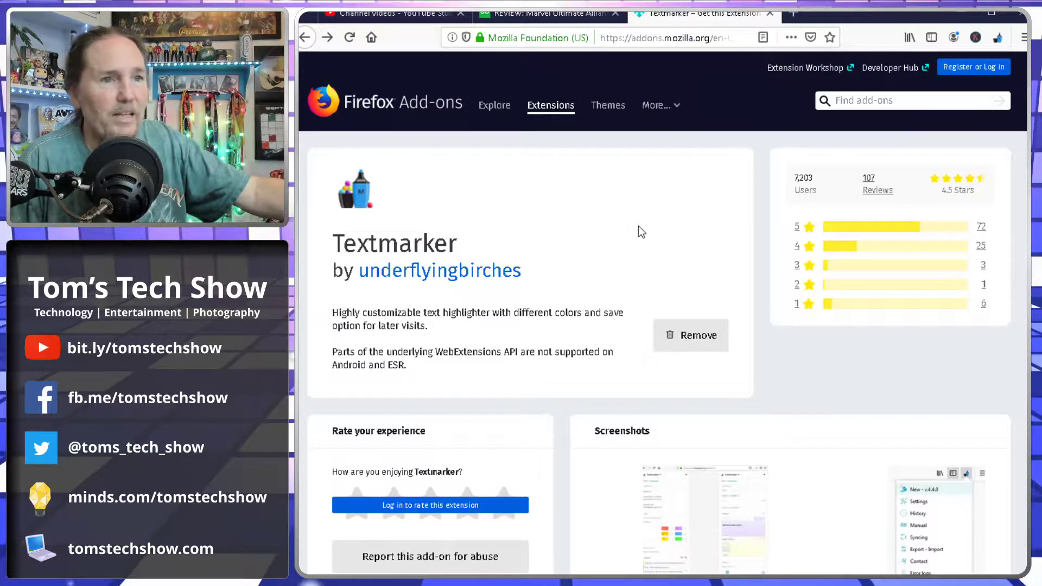
{"action": "scroll", "coordinate": [841, 336], "scroll_direction": "down", "scroll_amount": 3}
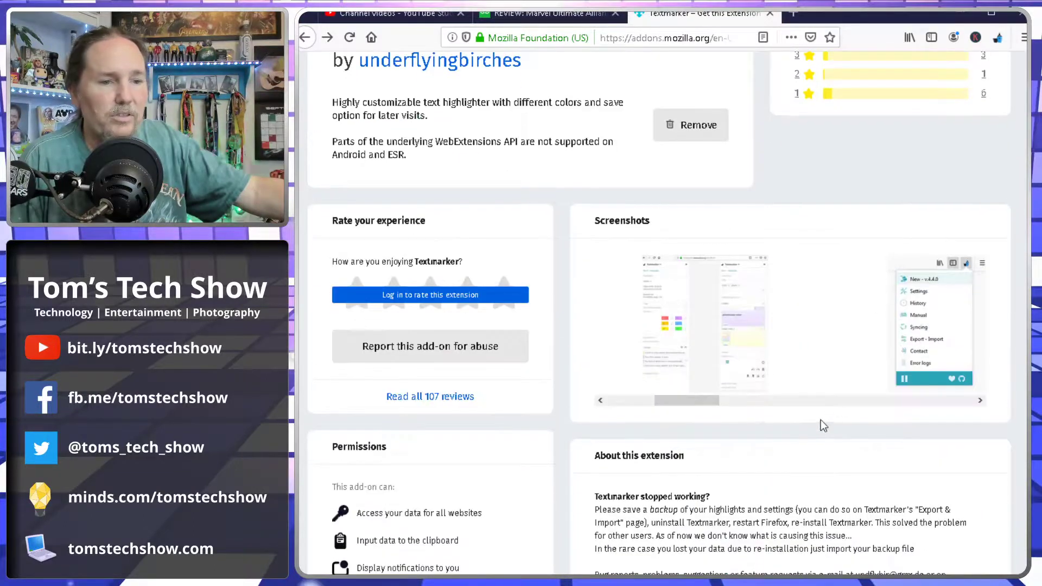
{"action": "left_click", "coordinate": [929, 342]}
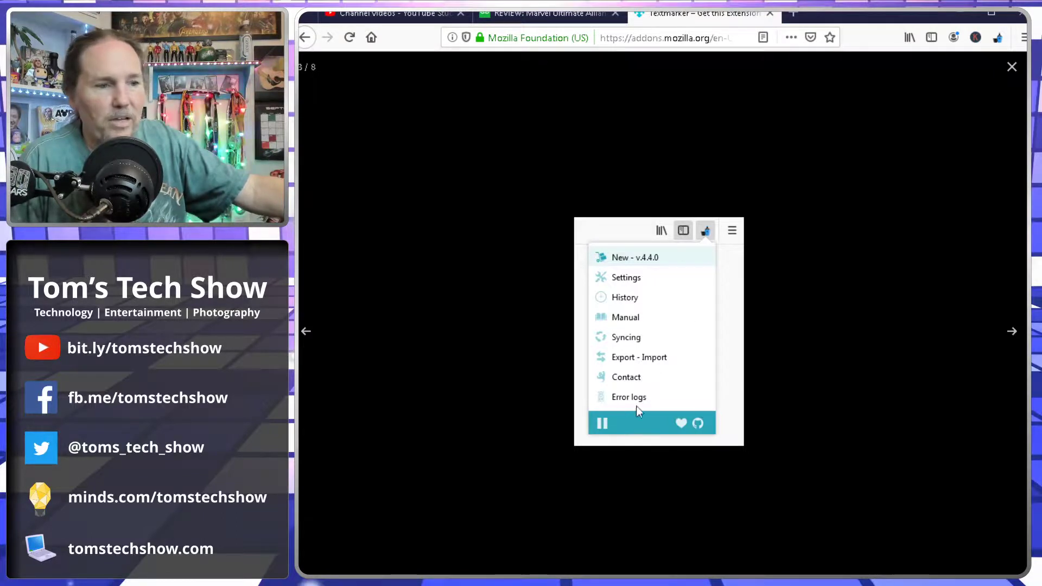
{"action": "left_click", "coordinate": [804, 354]}
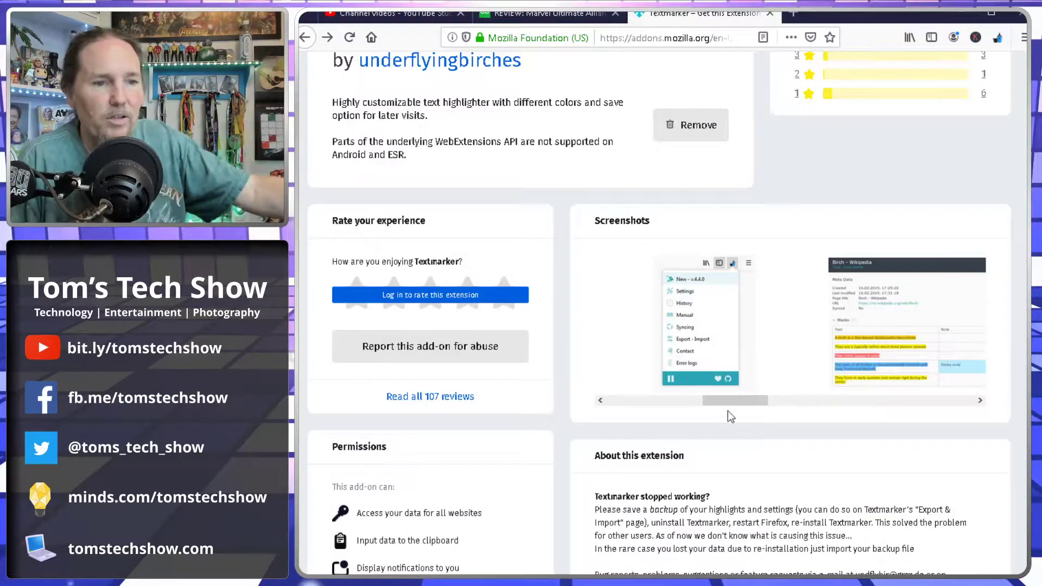
{"action": "mouse_move", "coordinate": [728, 411]}
{"action": "left_mouse_down"}
{"action": "mouse_move", "coordinate": [868, 402]}
{"action": "mouse_move", "coordinate": [765, 402]}
{"action": "left_mouse_up"}
{"action": "scroll", "coordinate": [782, 212], "scroll_direction": "up", "scroll_amount": 5}
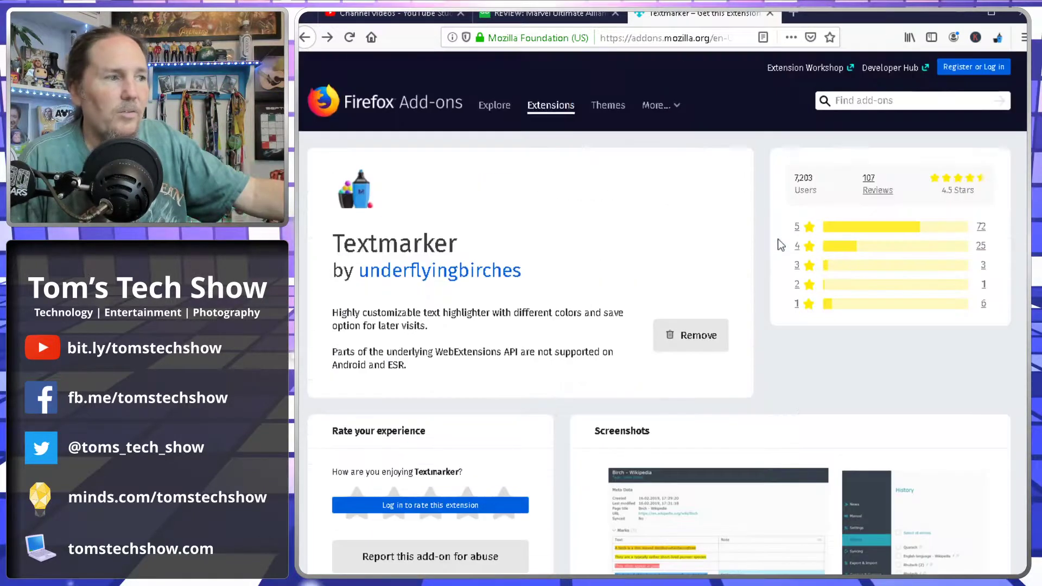
{"action": "left_click", "coordinate": [547, 13]}
{"action": "scroll", "coordinate": [543, 379], "scroll_direction": "down", "scroll_amount": 5}
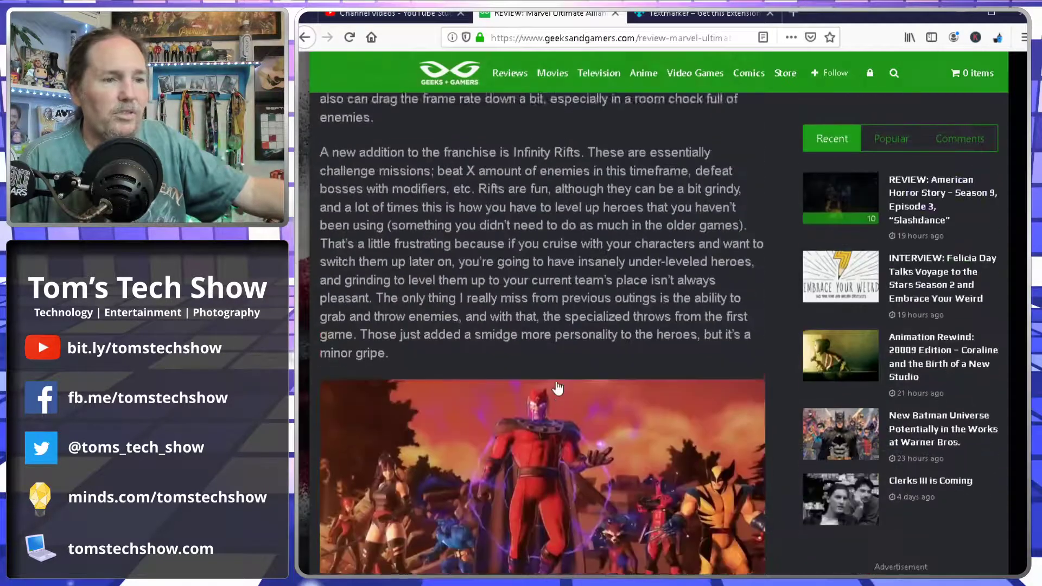
{"action": "scroll", "coordinate": [543, 379], "scroll_direction": "down", "scroll_amount": 3}
{"action": "scroll", "coordinate": [543, 380], "scroll_direction": "up", "scroll_amount": 3}
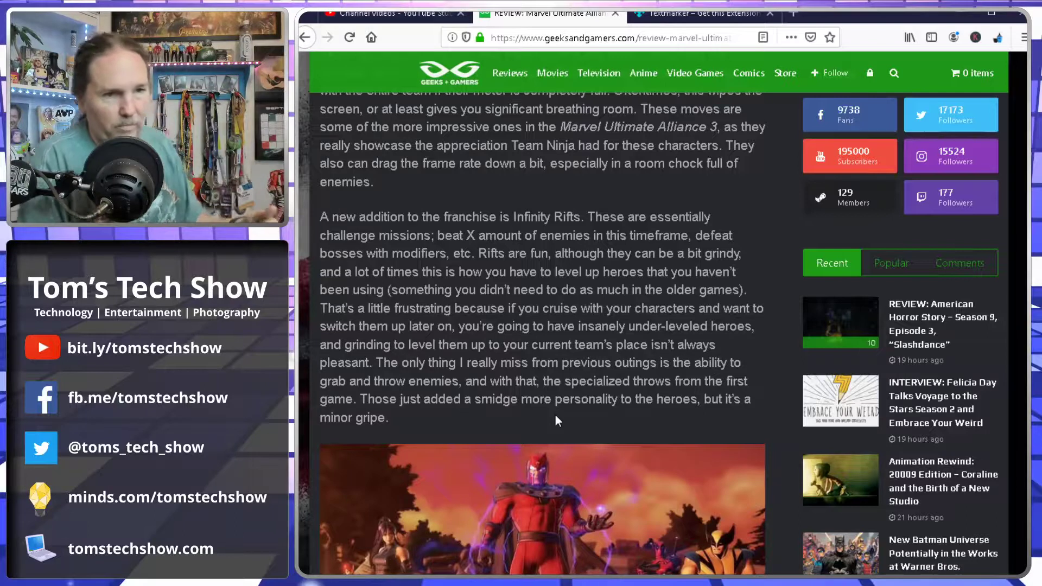
{"action": "left_click_drag", "start_coordinate": [471, 308], "coordinate": [562, 326]}
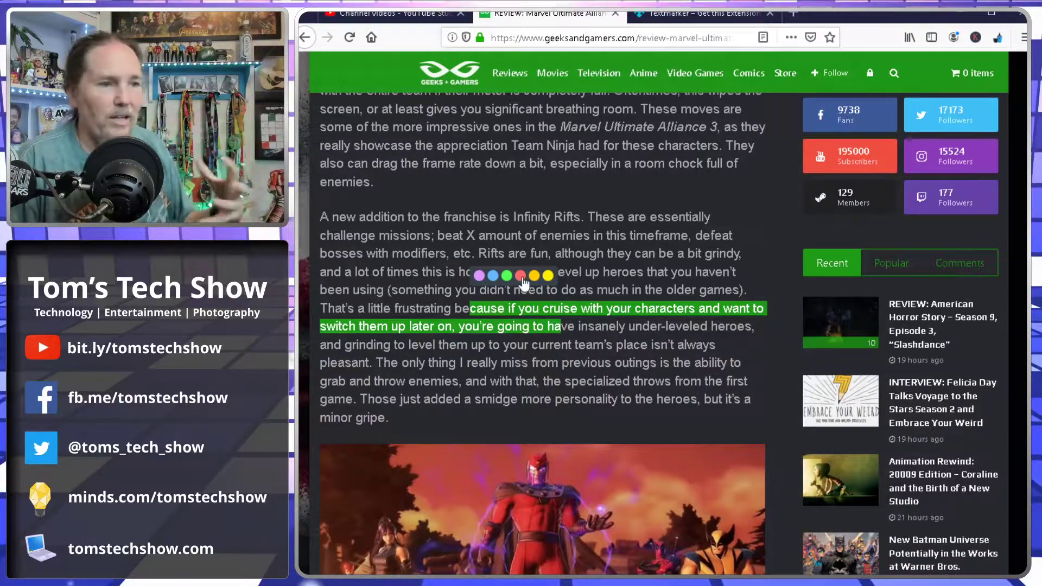
{"action": "left_click", "coordinate": [488, 359]}
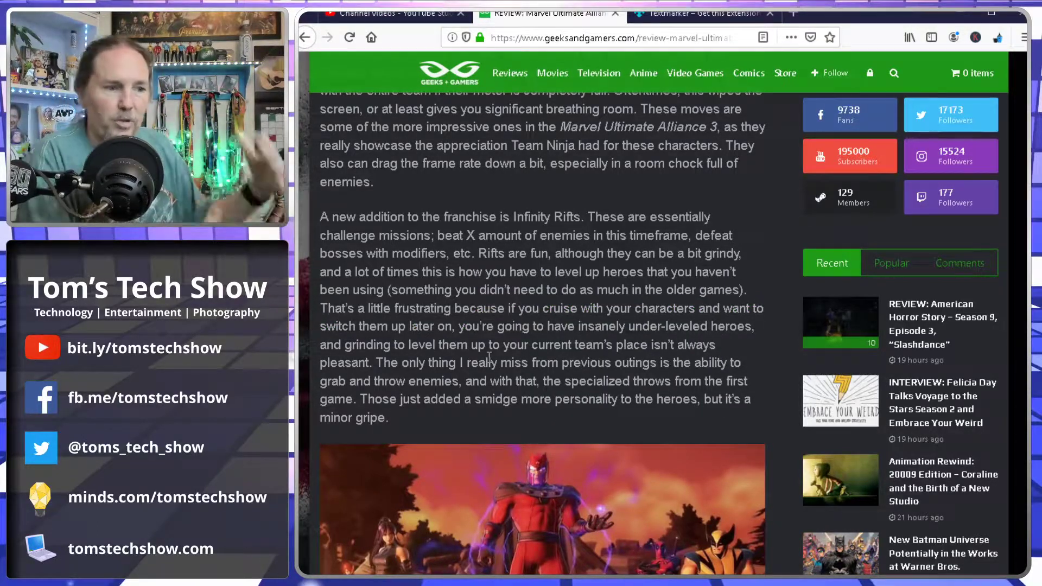
{"action": "scroll", "coordinate": [490, 358], "scroll_direction": "up", "scroll_amount": 3}
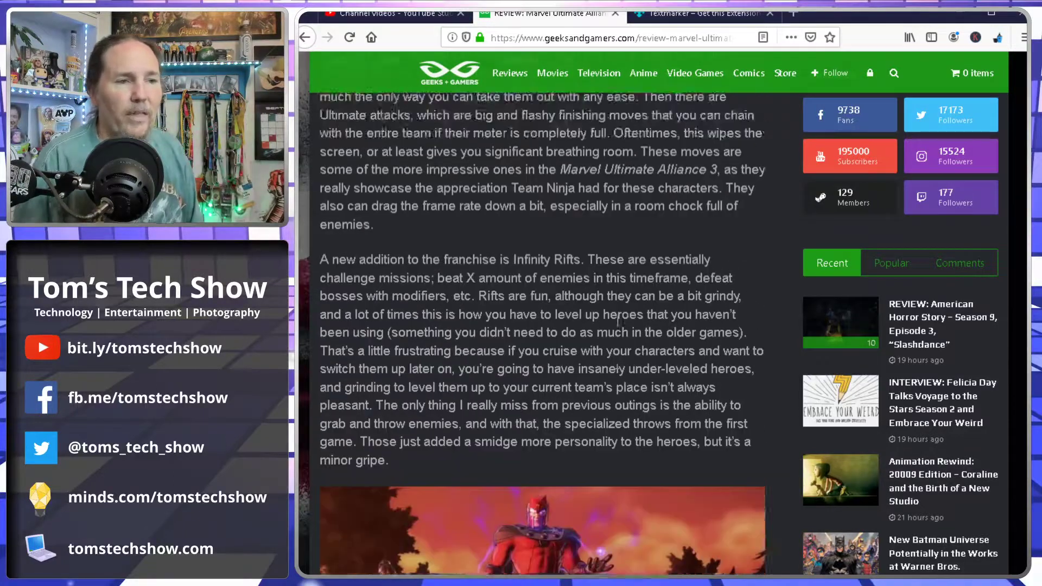
{"action": "scroll", "coordinate": [553, 350], "scroll_direction": "up", "scroll_amount": 5}
{"action": "scroll", "coordinate": [615, 350], "scroll_direction": "up", "scroll_amount": 3}
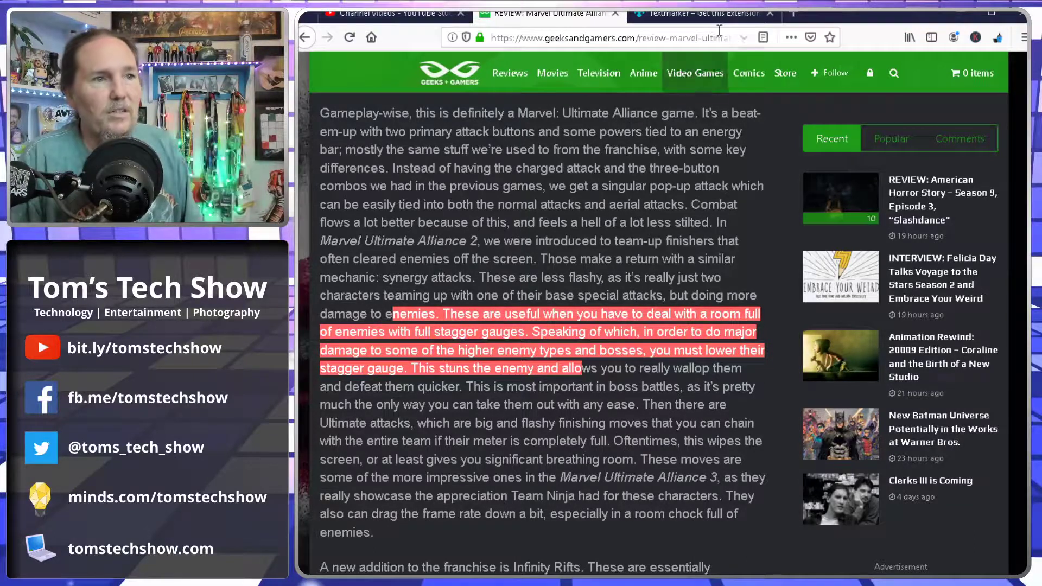
{"action": "left_click", "coordinate": [701, 14]}
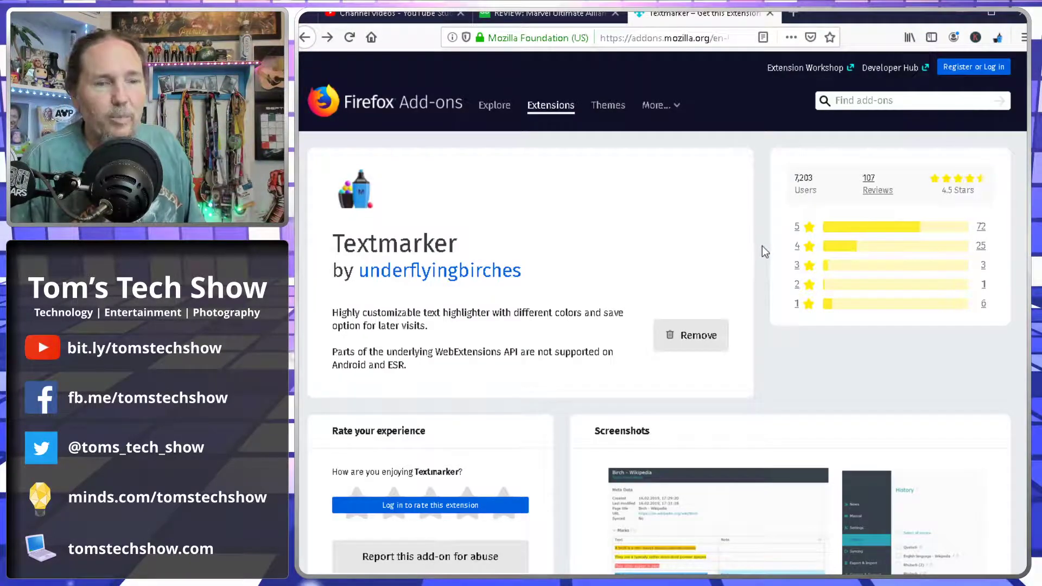